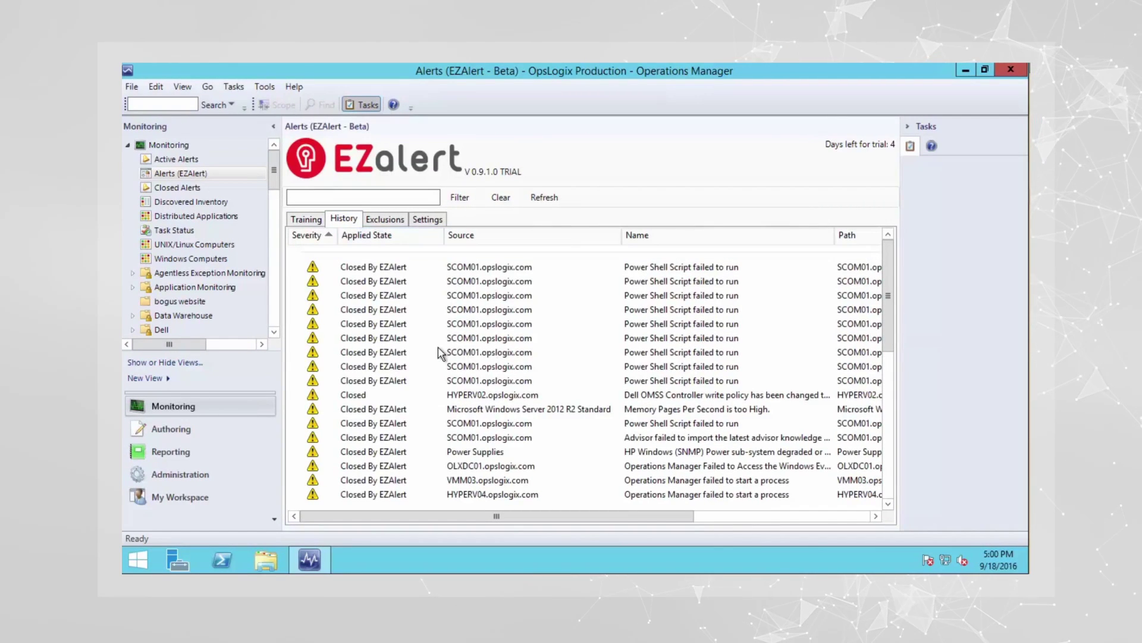
# - Select an auto-closed alert in the EZalert History list, marked Create Ticket
pyautogui.click(408, 352)
pyautogui.scroll(-10, 408, 352)
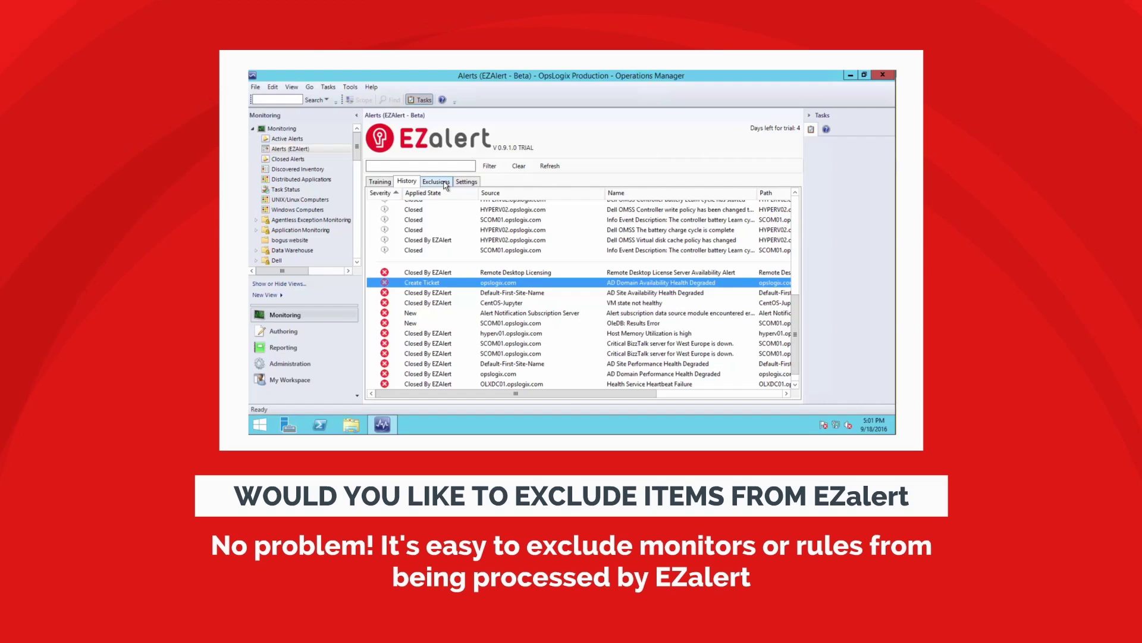
# - Show the EZalert Exclusions list, then start a 30-day trial request on opslogix.com
pyautogui.click(444, 183)
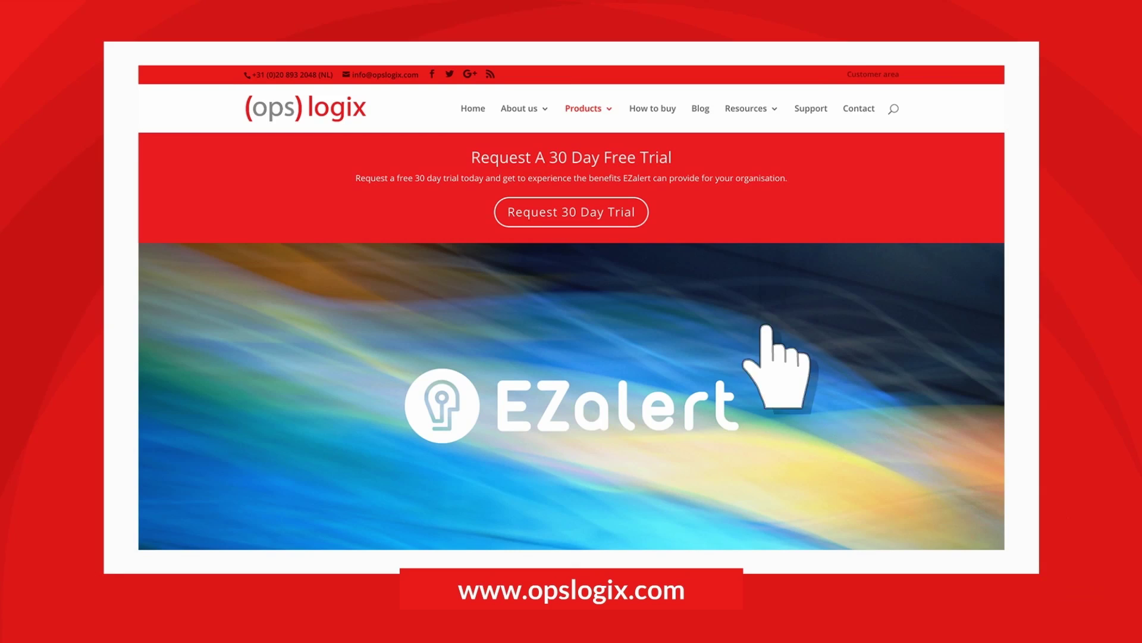
pyautogui.click(586, 216)
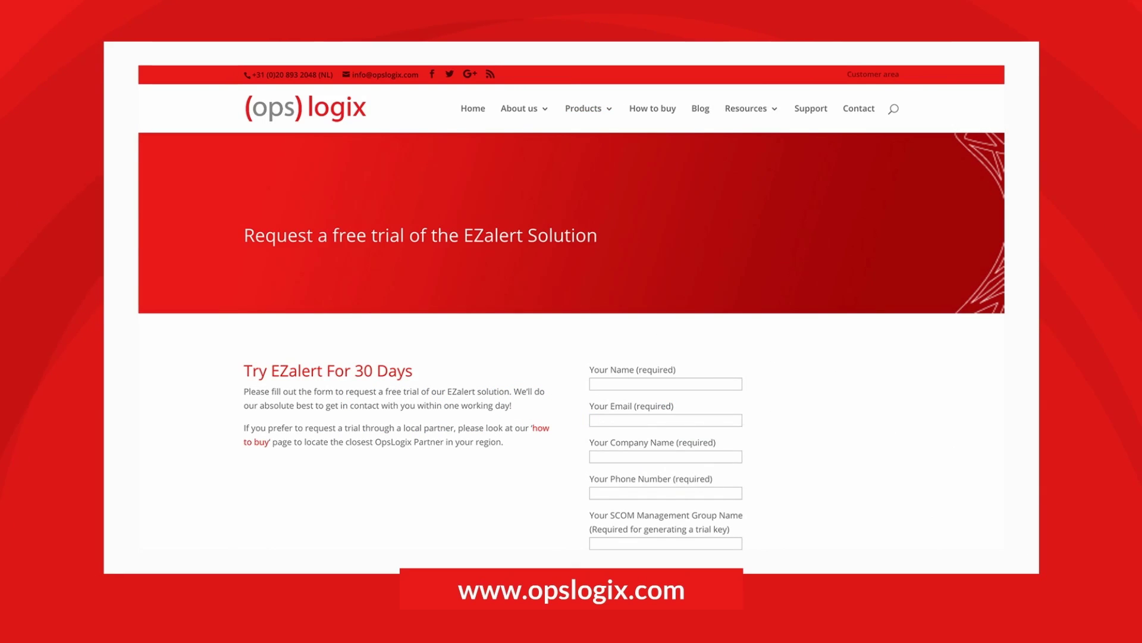